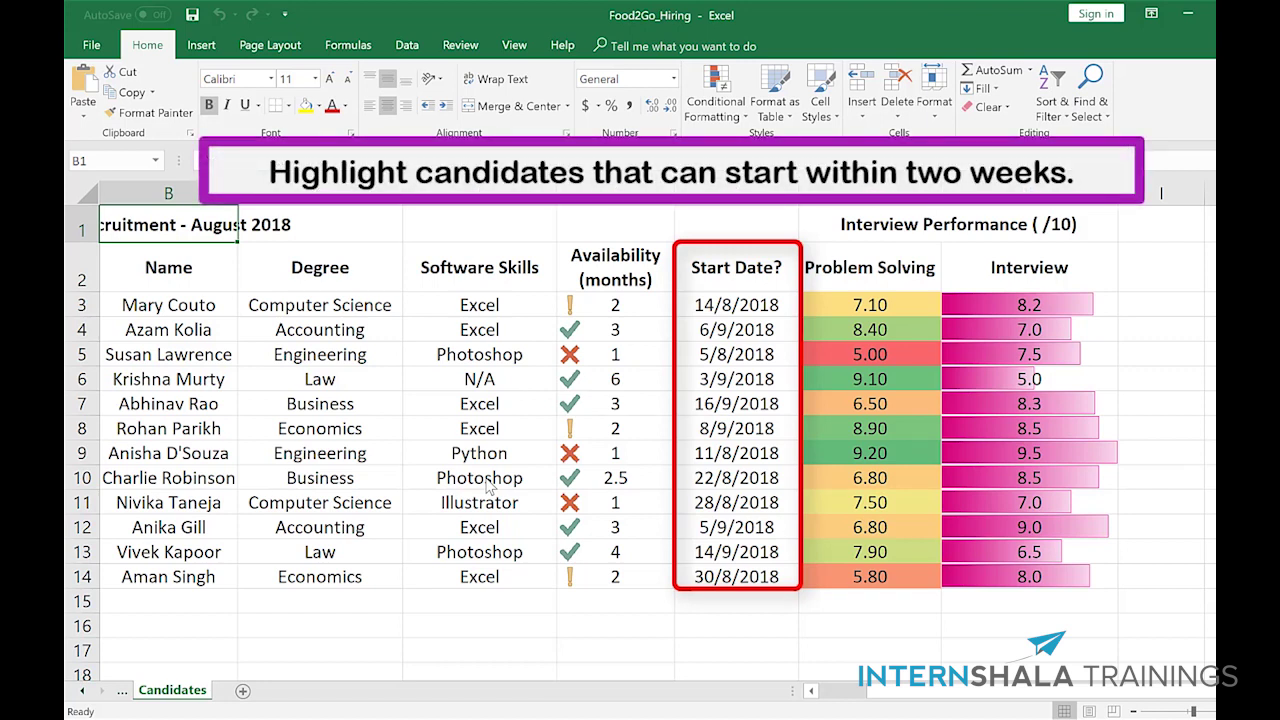
Enter the reference date 01/08/2018 in cell F1 above the Start Date? heading
click(615, 225)
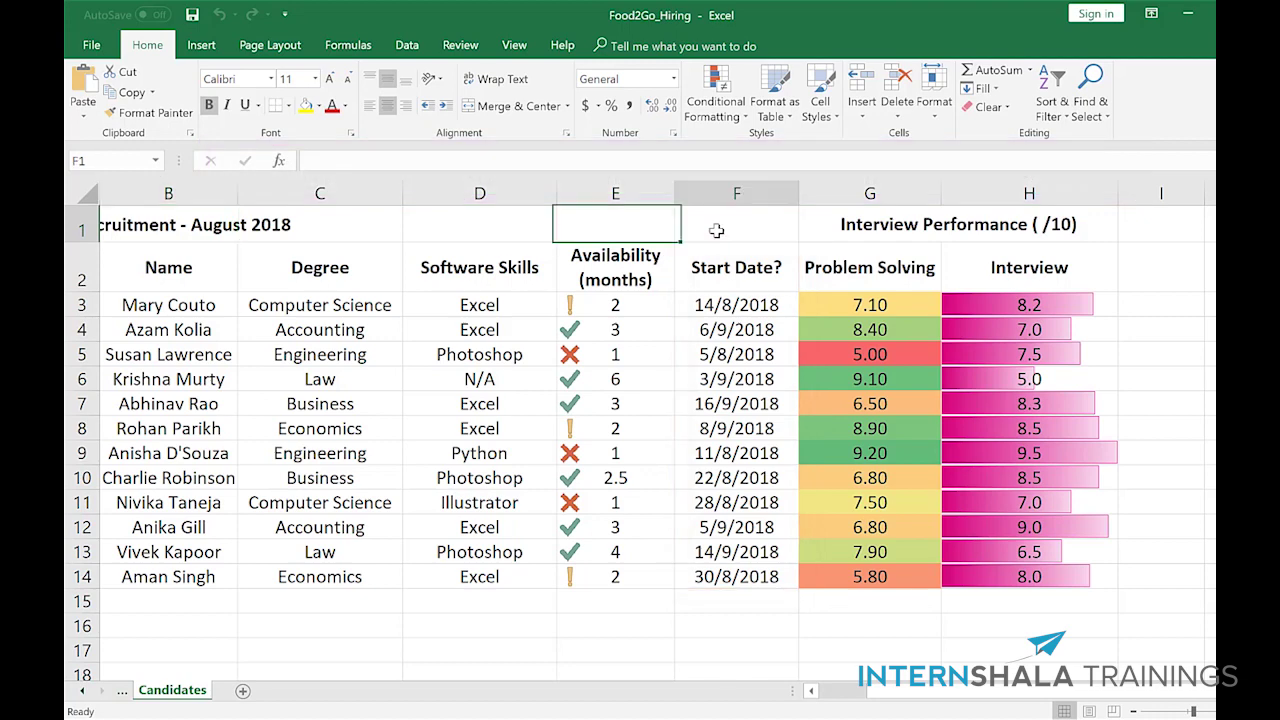
click(716, 231)
text(01/08/)
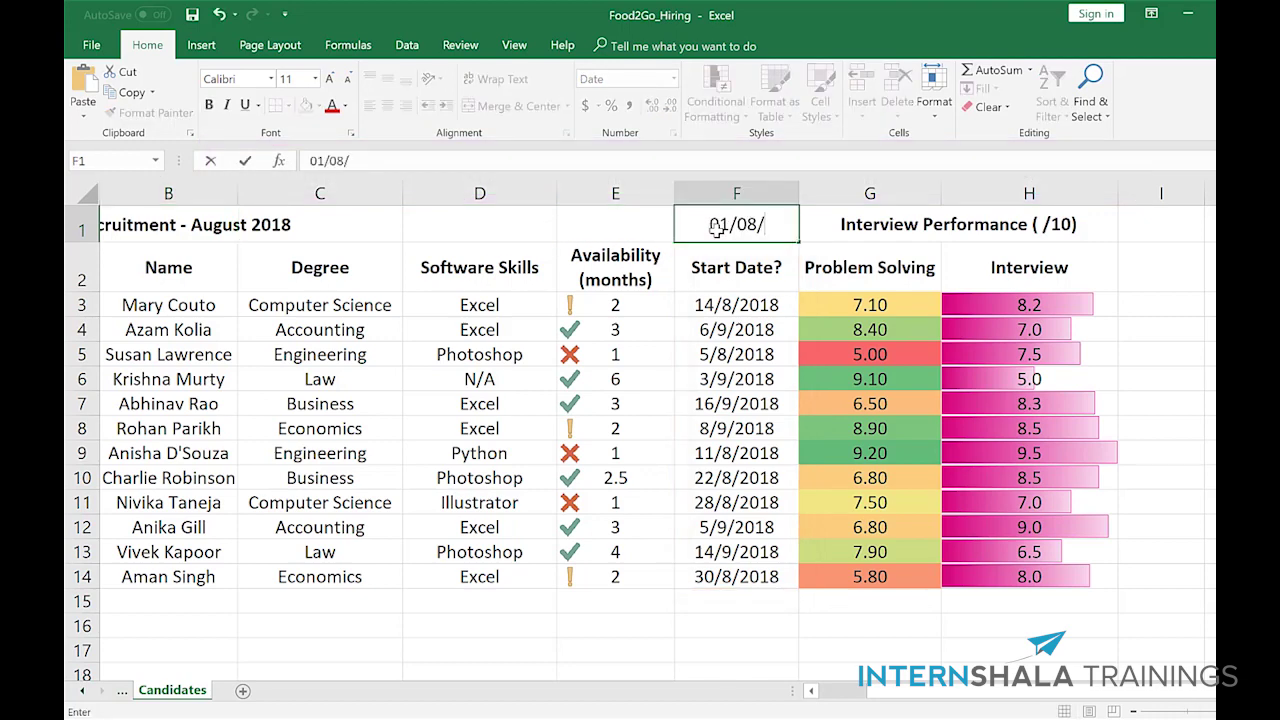
text(2018)
key(Return)
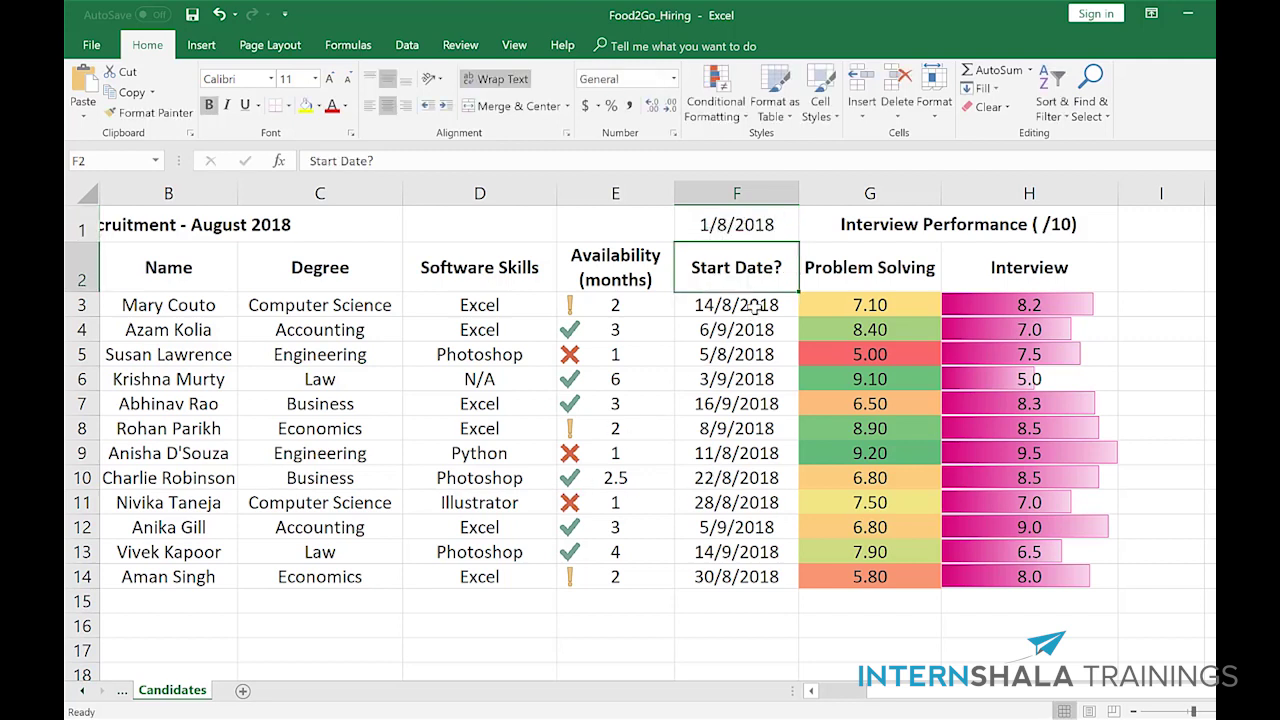
Create a formula-based conditional formatting rule for the start dates F3:F14 using =(F3-$F$1)<=14
drag(755, 305, 745, 580)
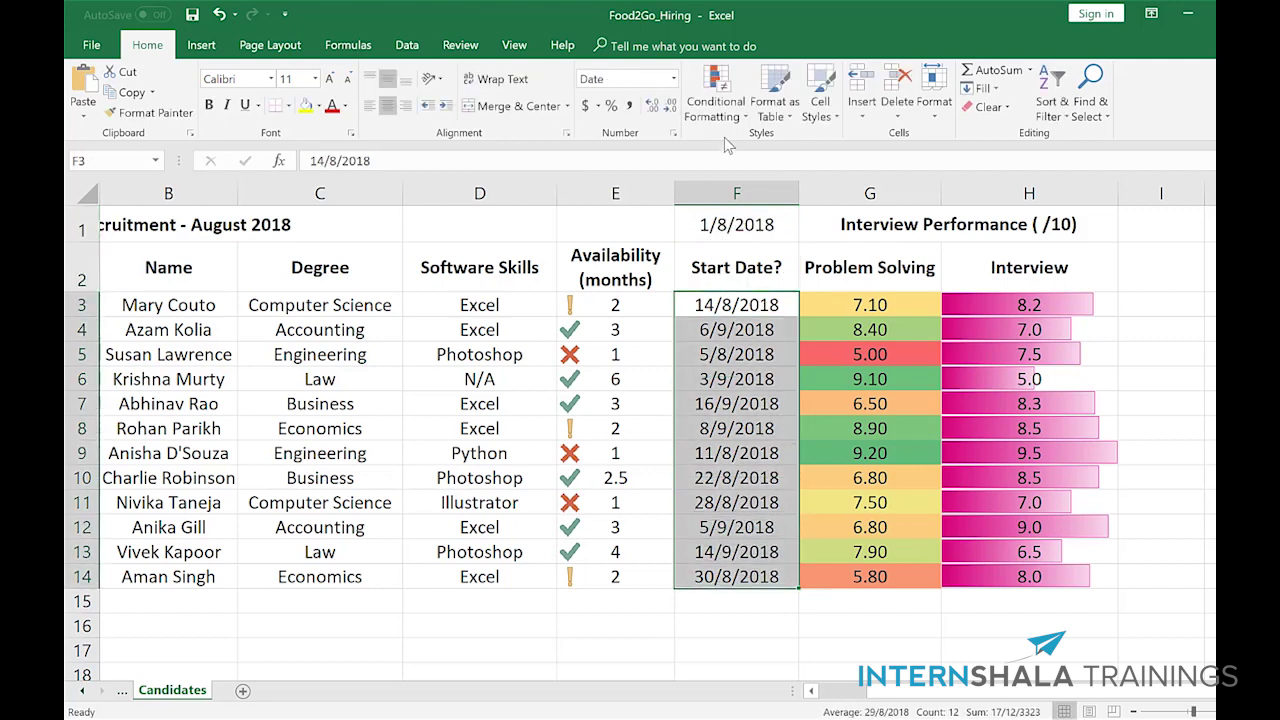
click(730, 105)
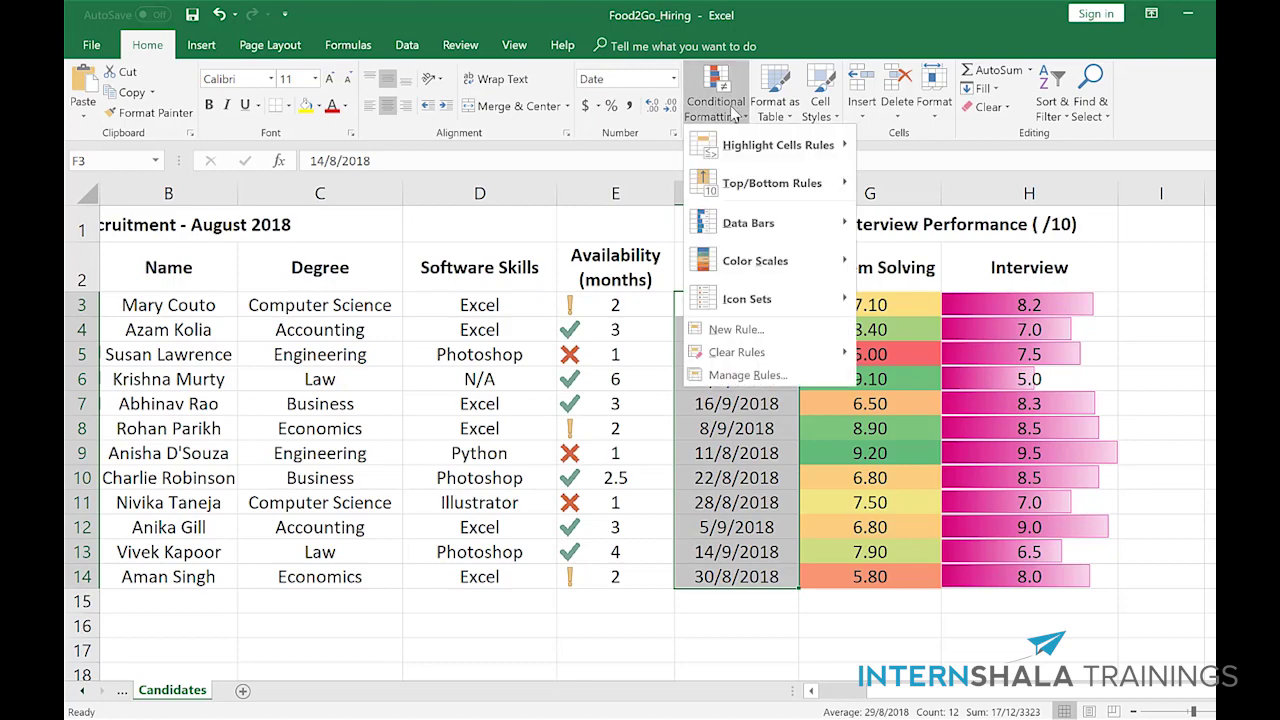
click(735, 329)
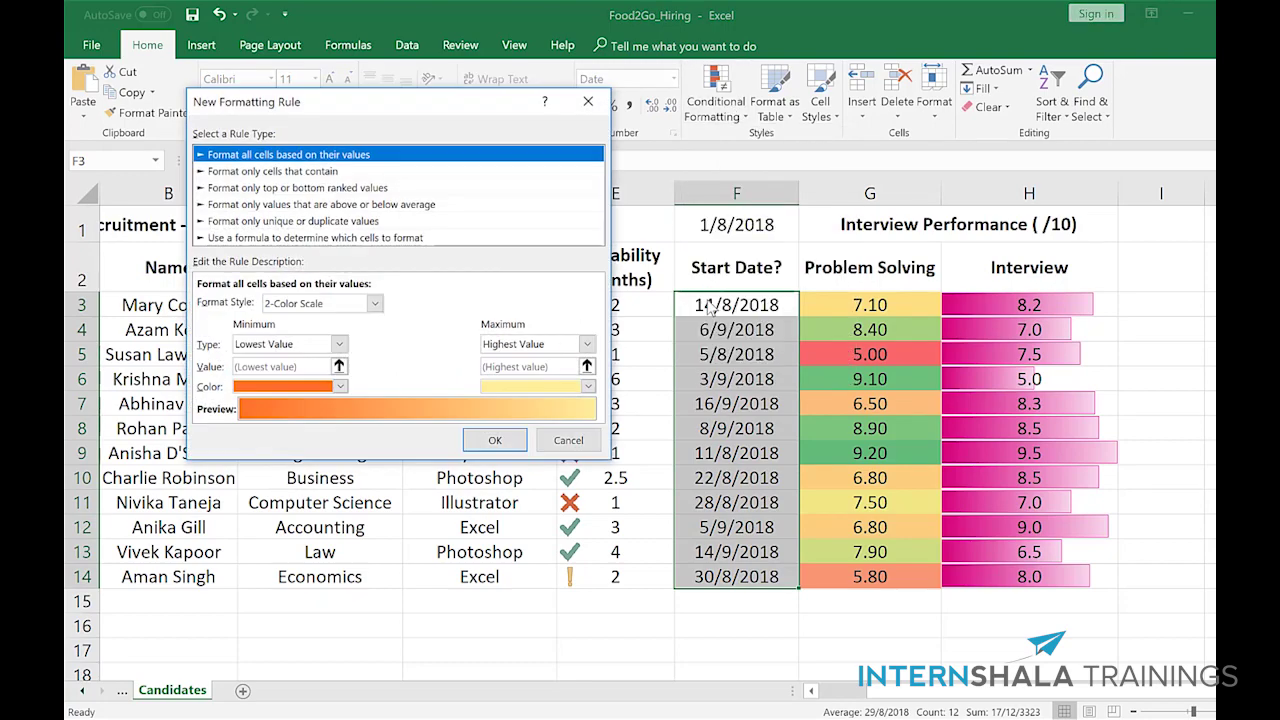
drag(477, 108, 610, 228)
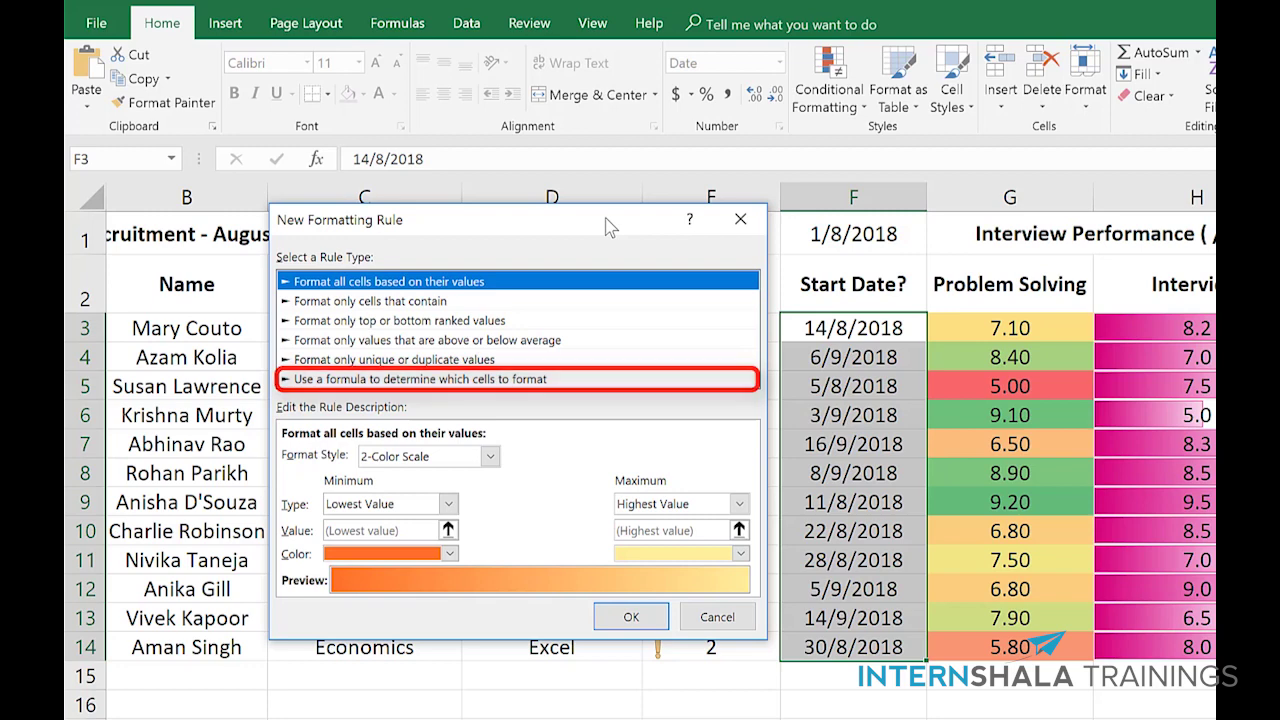
click(547, 380)
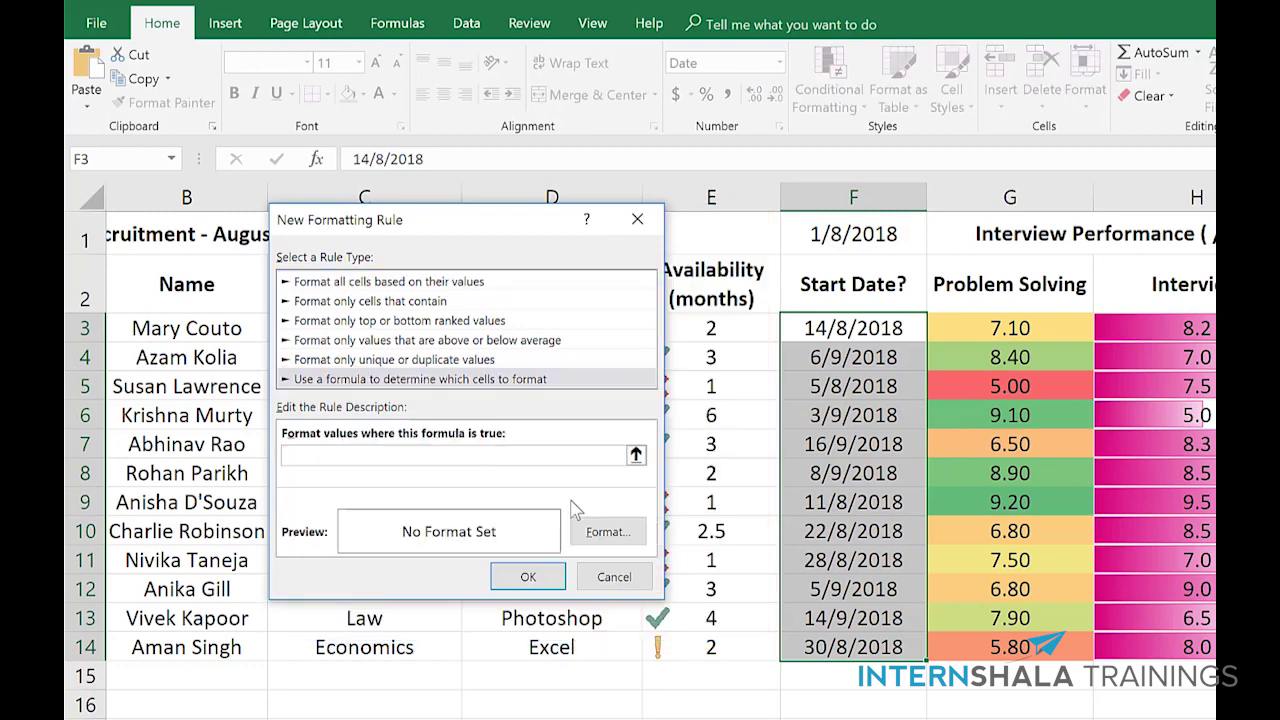
text(=(F3-$F$1)<=14)
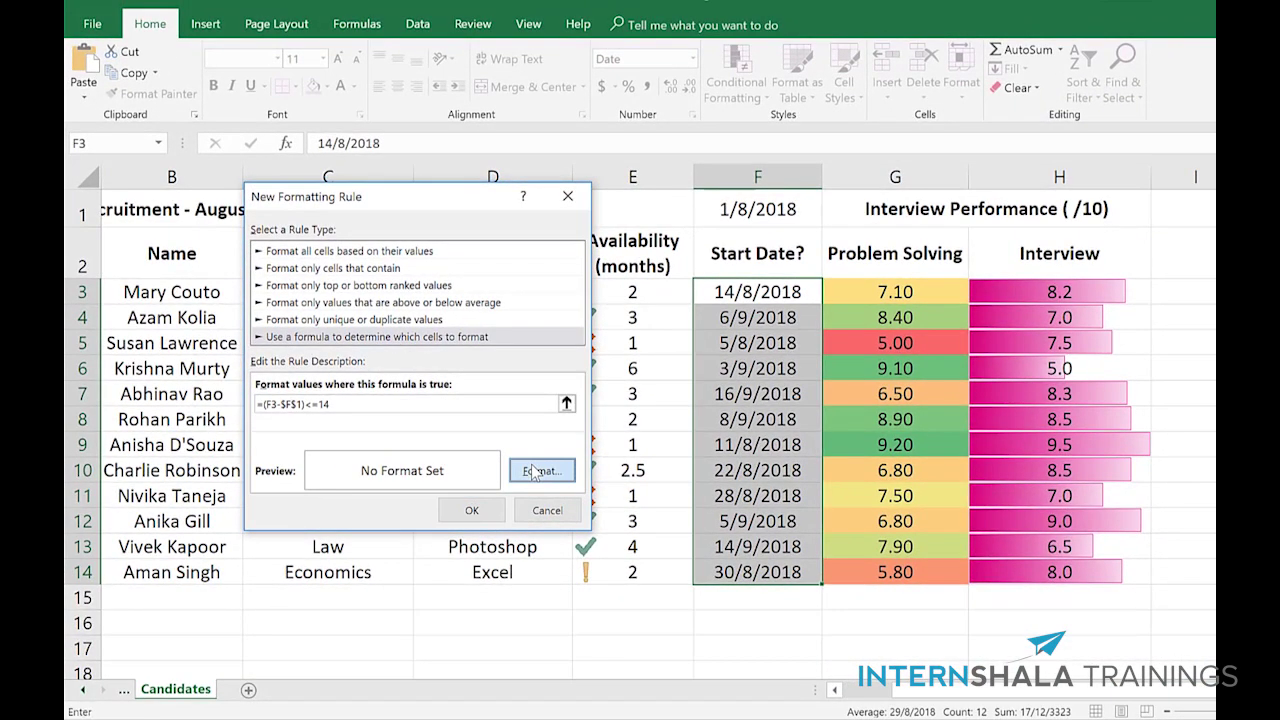
Give the start date rule a bold font and yellow fill, and apply it
click(534, 472)
click(450, 126)
click(357, 25)
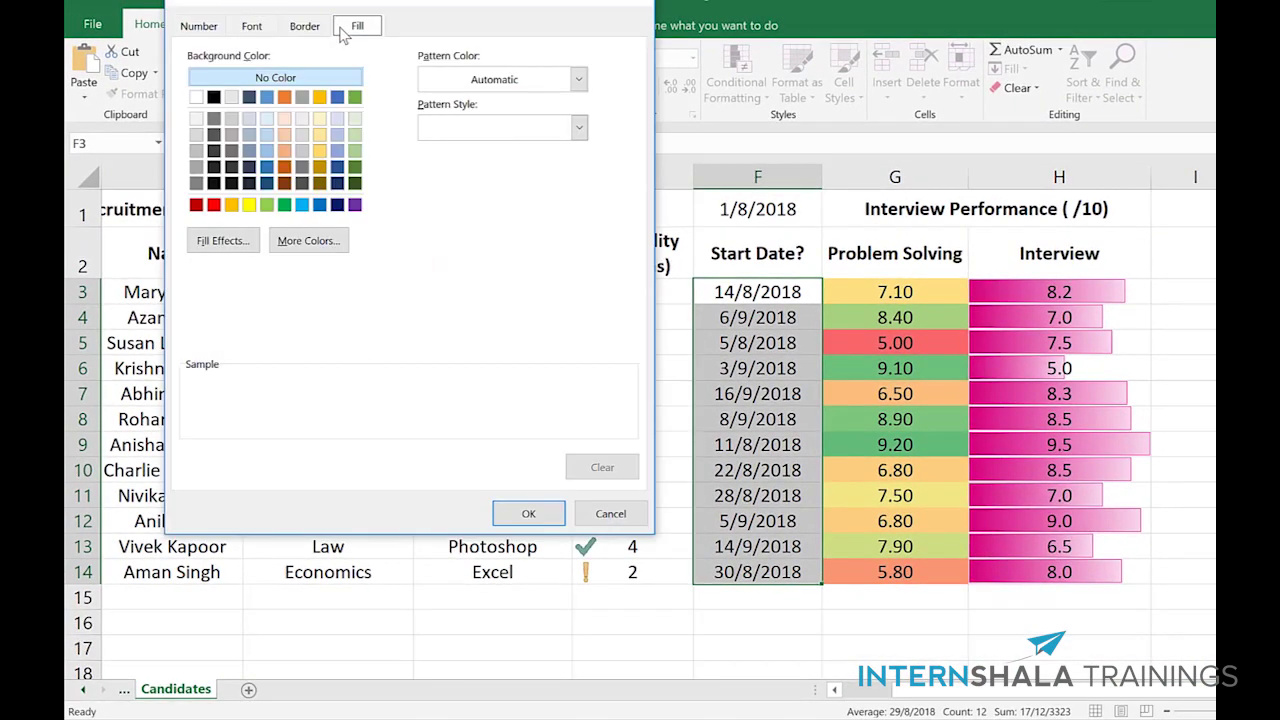
click(249, 205)
click(528, 513)
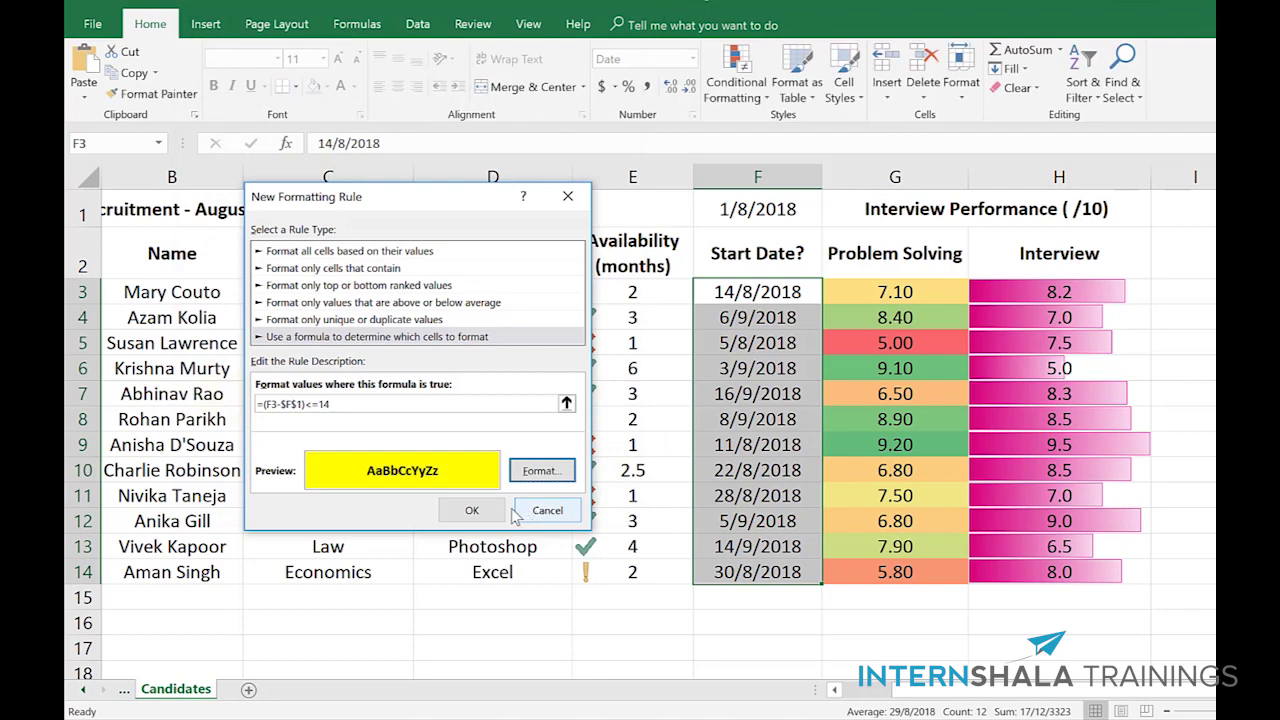
click(471, 510)
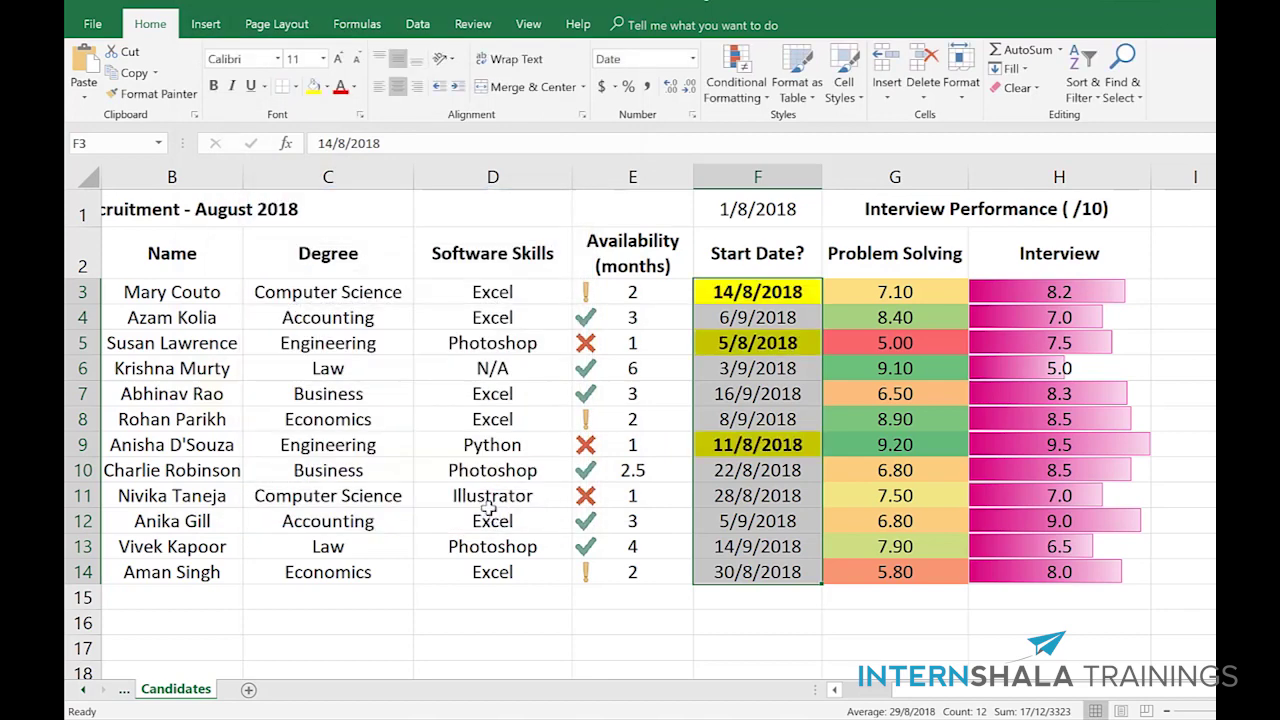
click(730, 259)
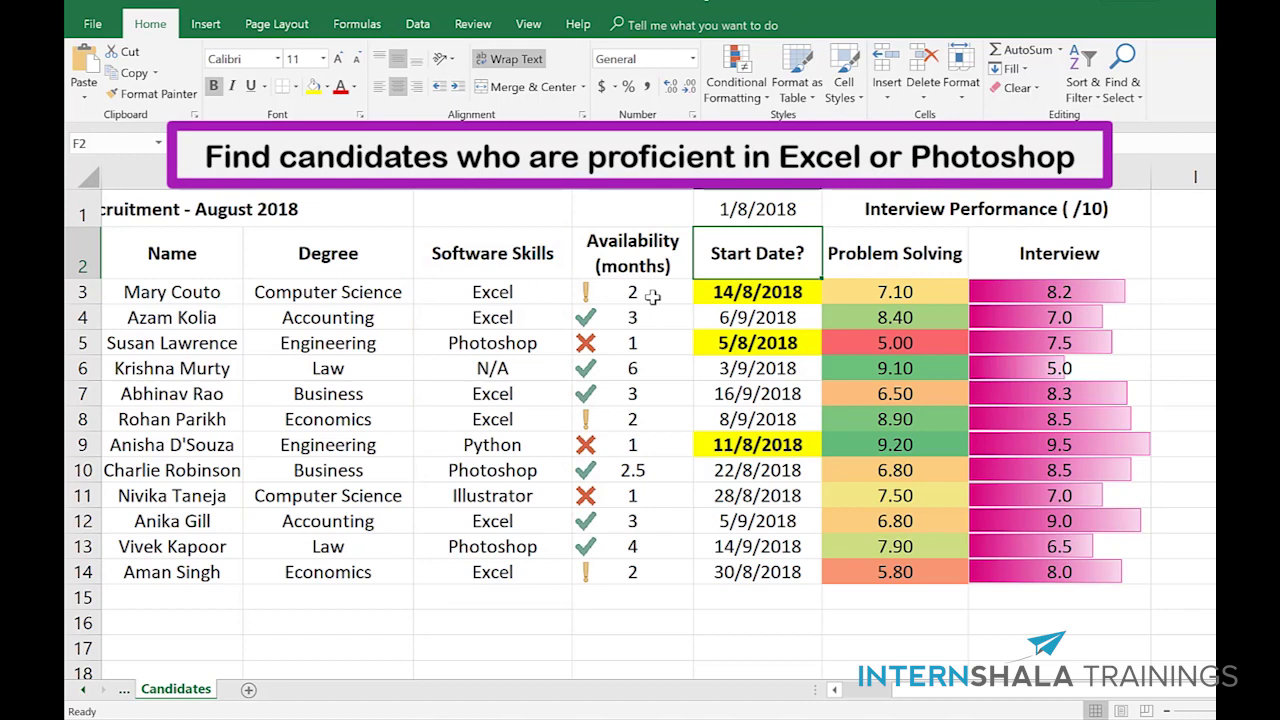
Create a formula-based conditional formatting rule for the availability cells E3:E14 using =OR(D3="Excel",D3="Photoshop")
click(172, 209)
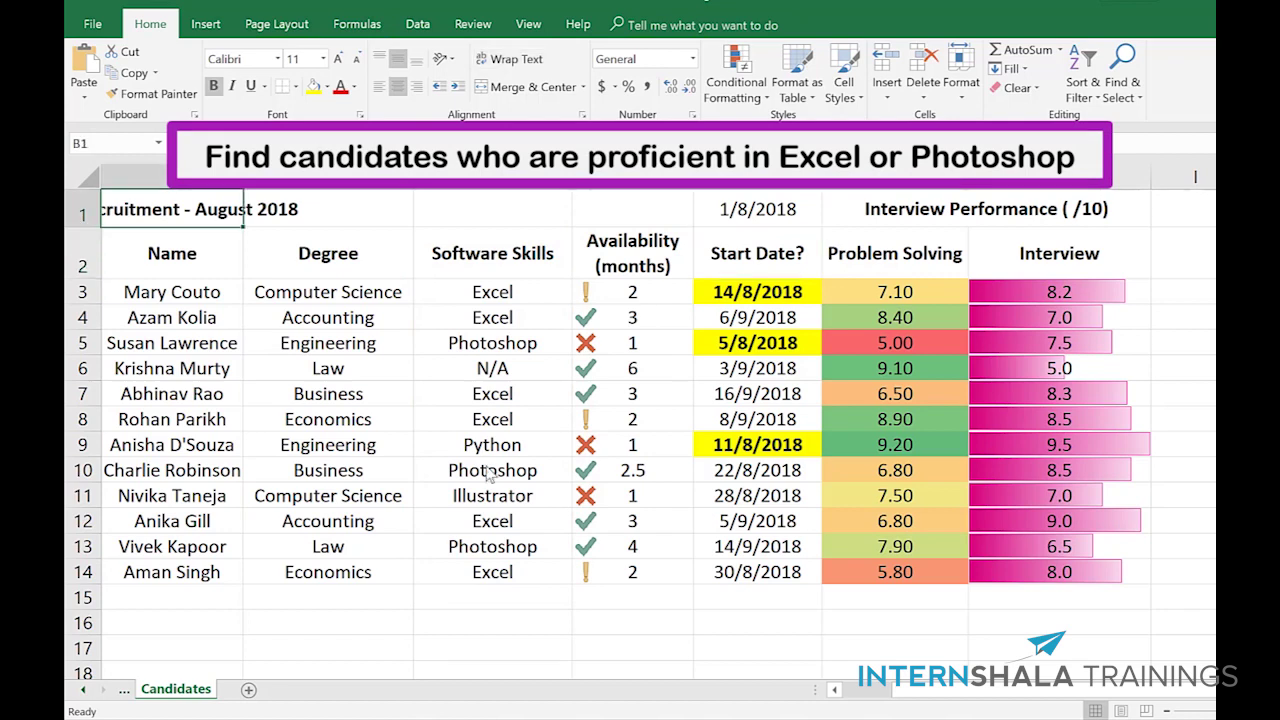
drag(640, 293, 638, 574)
click(748, 106)
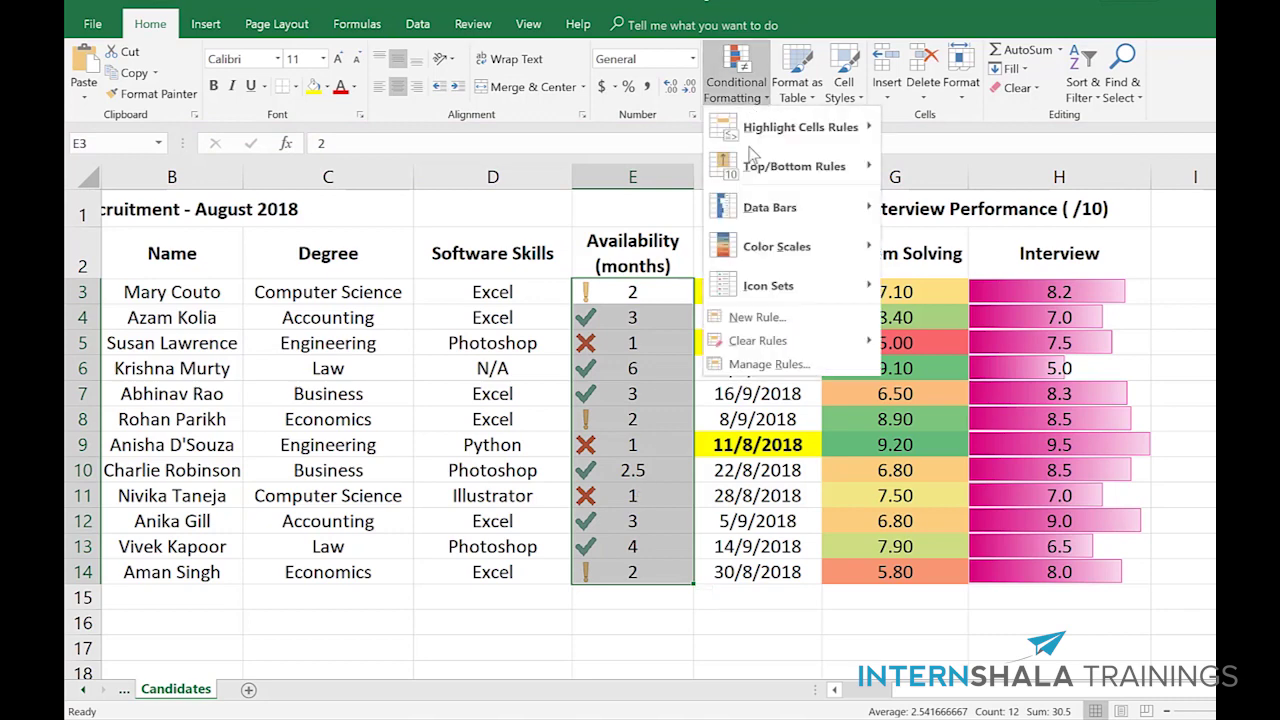
click(810, 320)
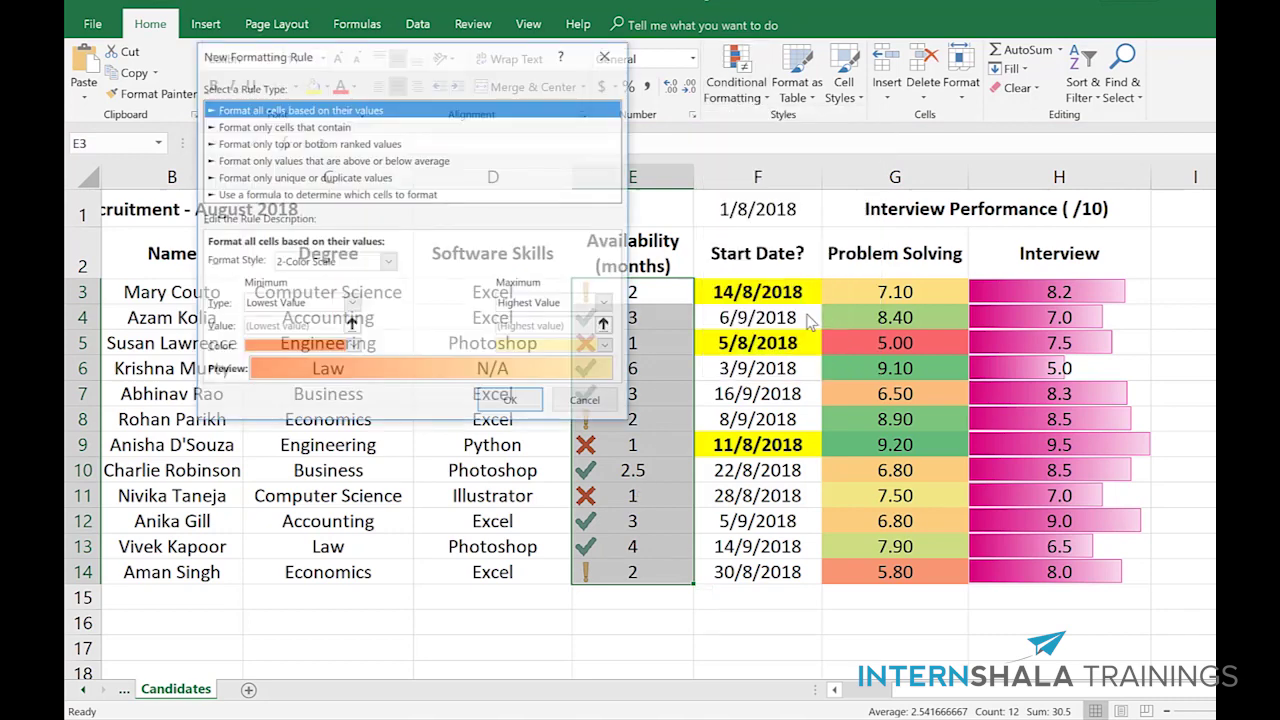
click(440, 195)
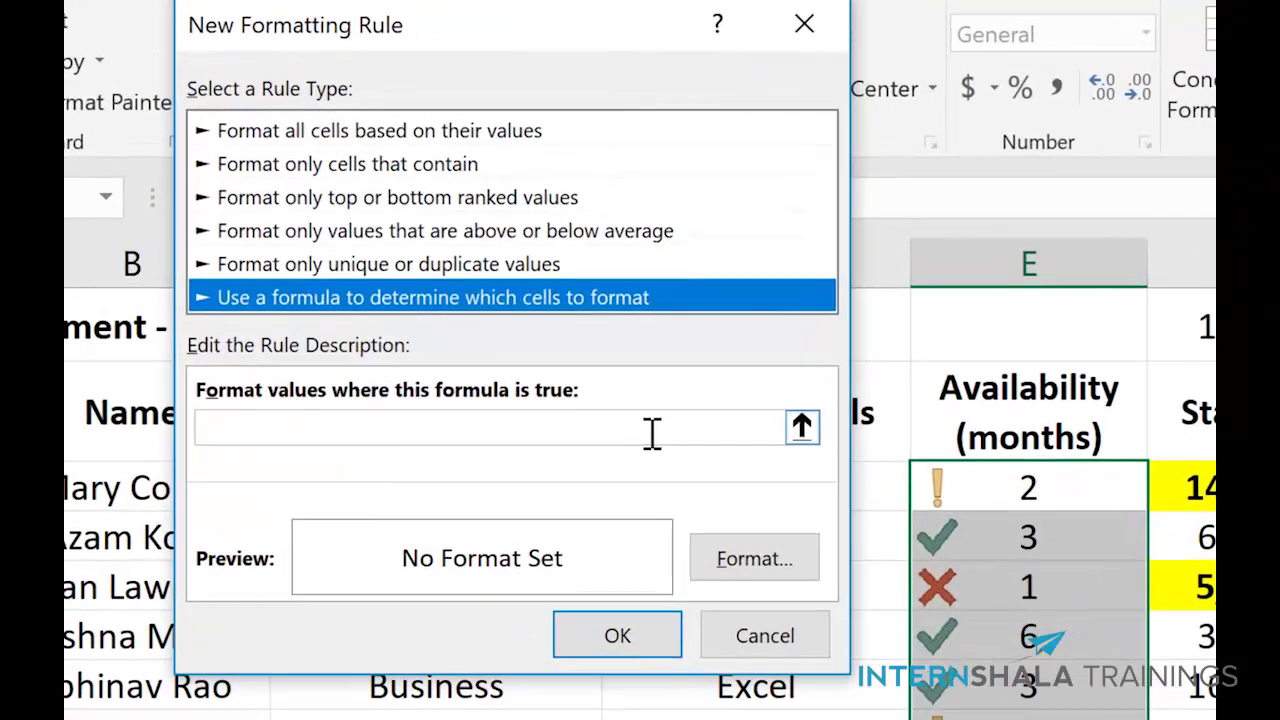
click(652, 432)
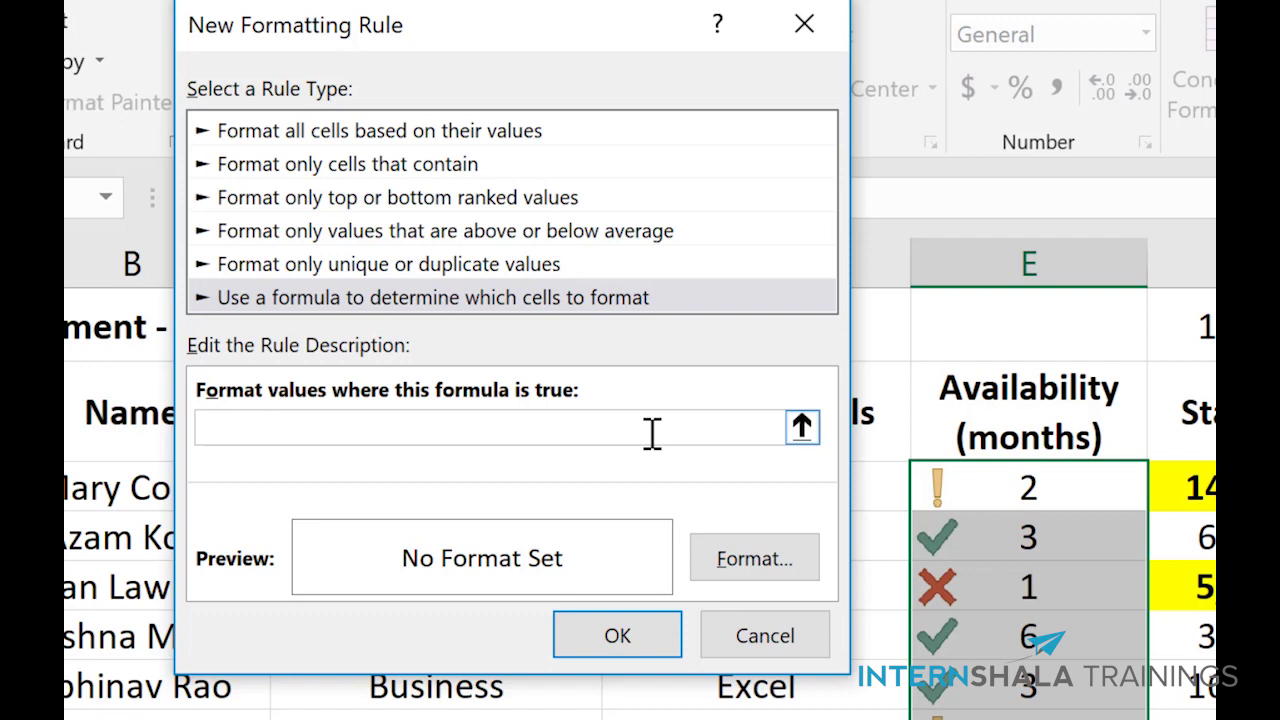
text(=OR(D3="Excel",D3="Photoshop)
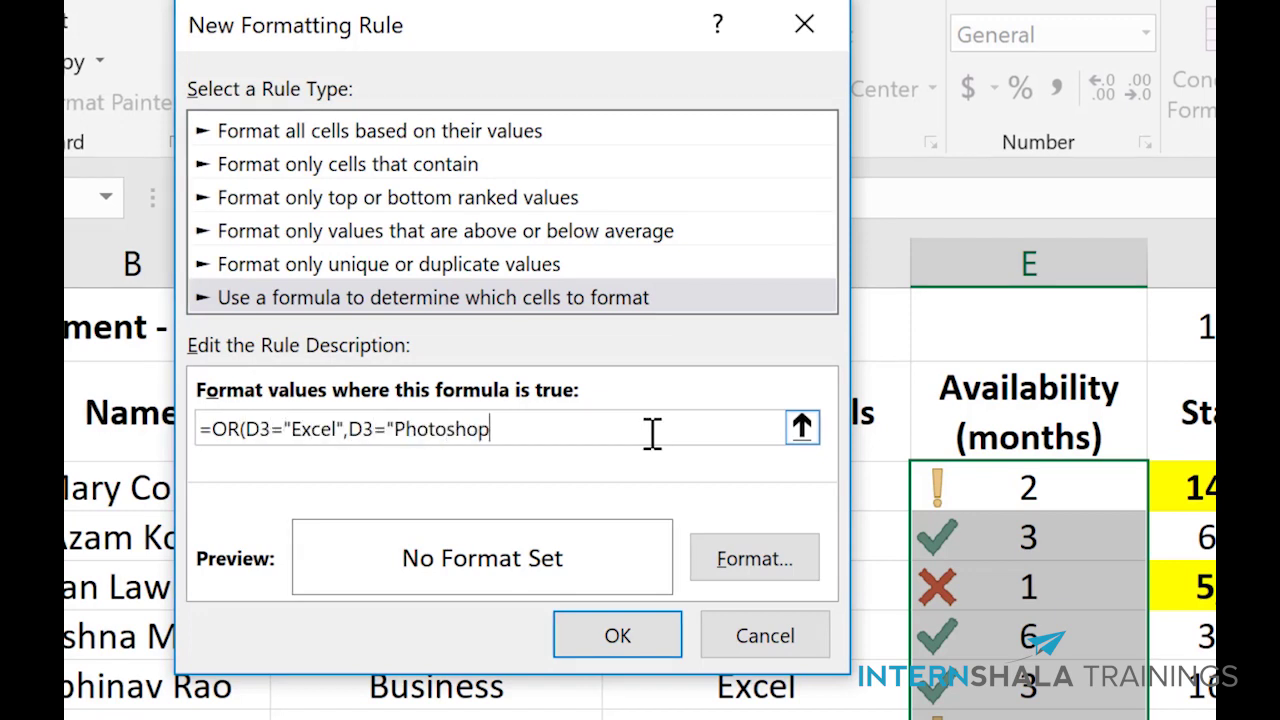
text("))
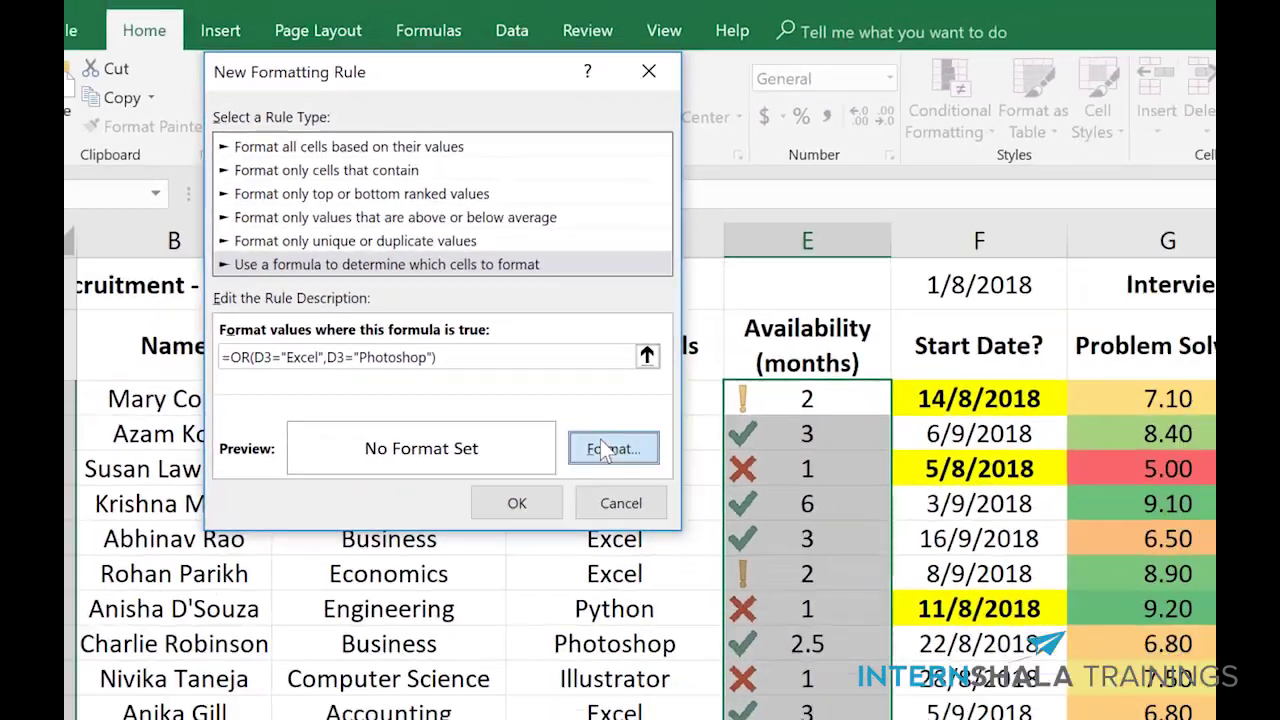
Give the availability rule a bright green fill and bold font, and apply it
click(748, 553)
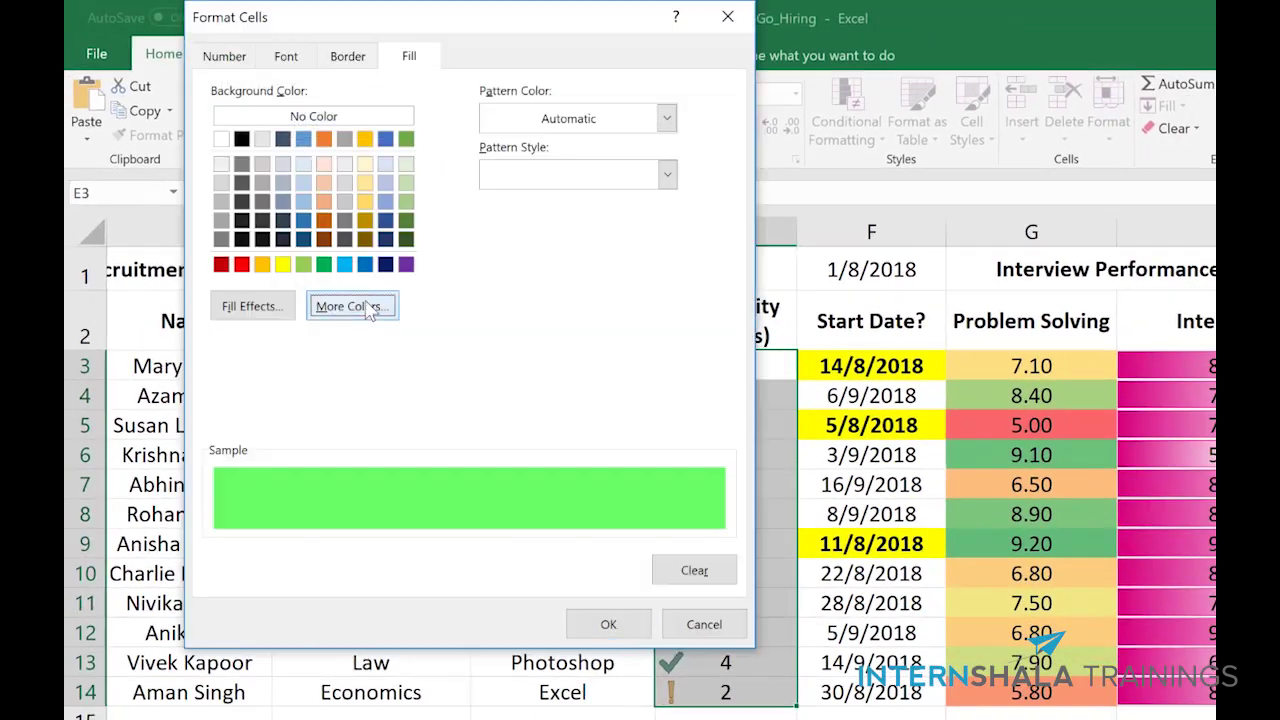
click(357, 303)
click(366, 235)
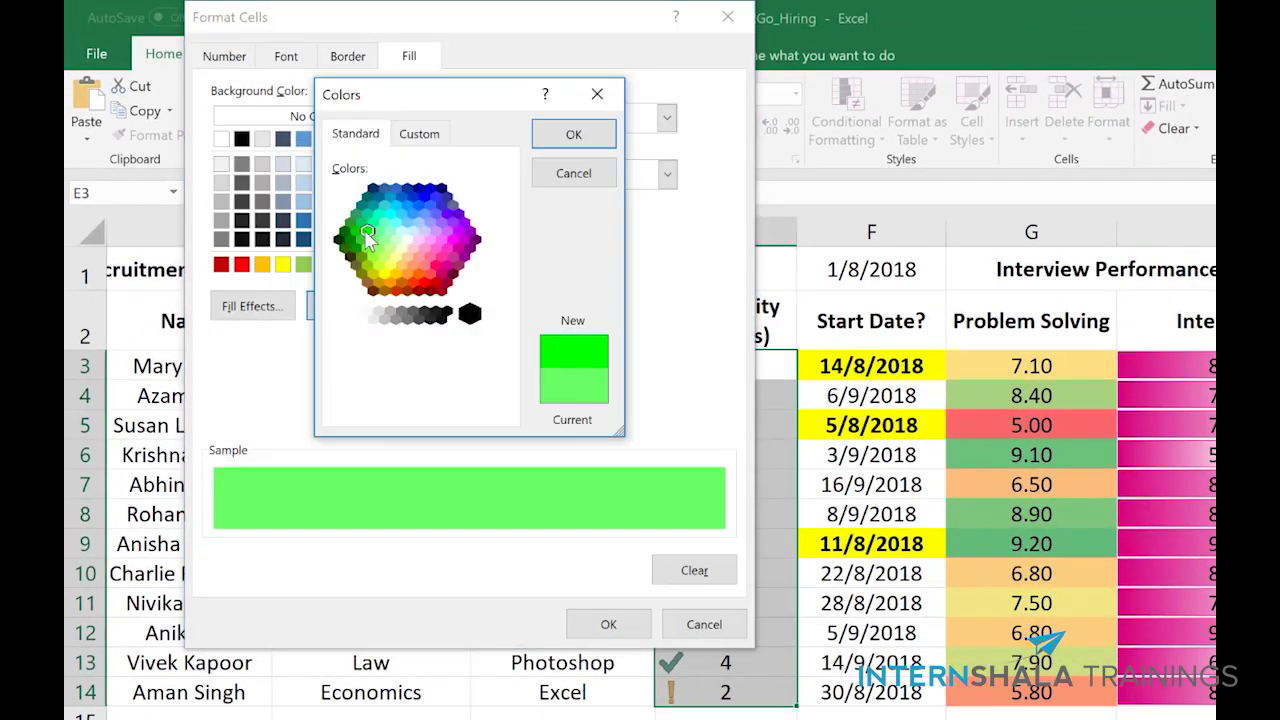
click(573, 134)
click(286, 56)
click(497, 158)
click(499, 175)
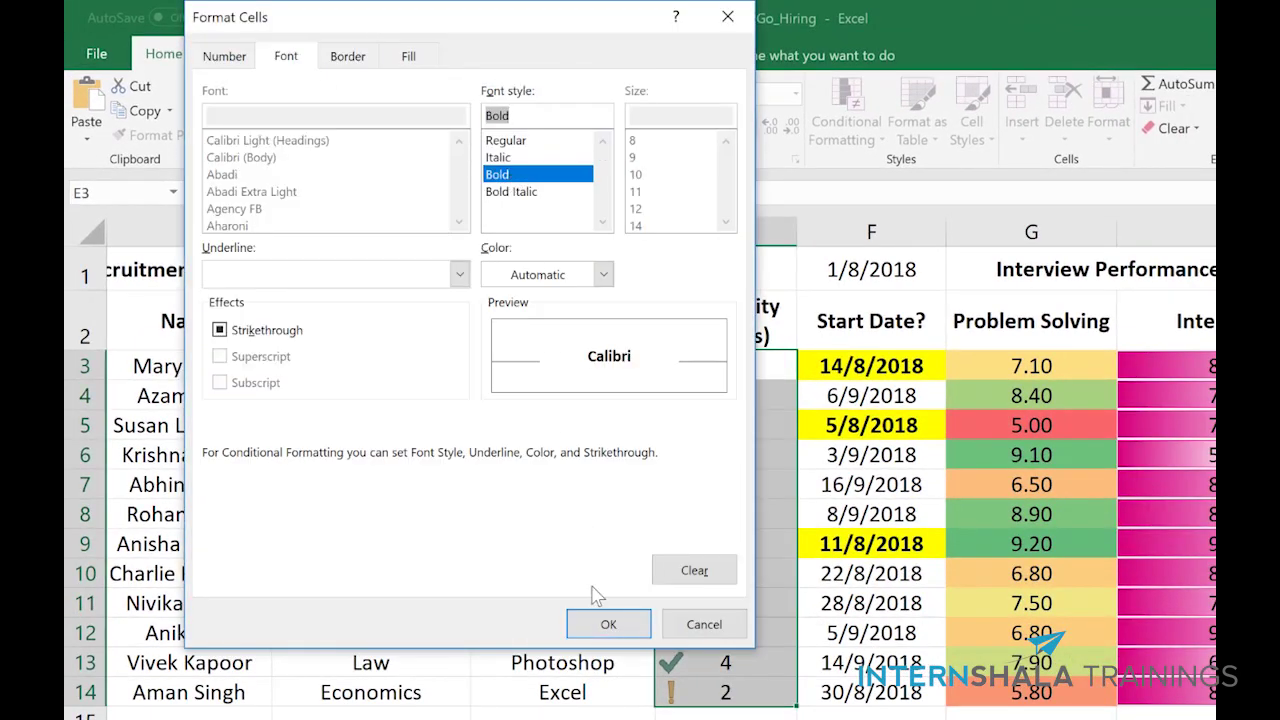
click(608, 624)
click(495, 462)
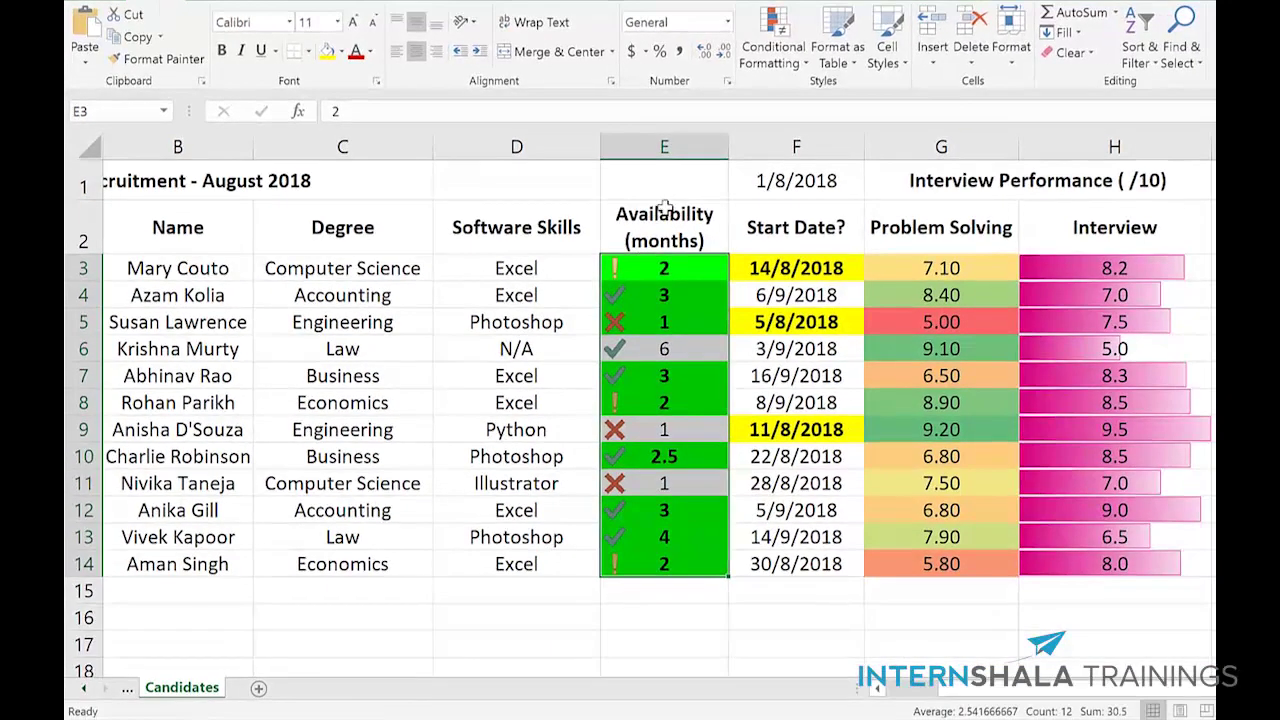
click(698, 255)
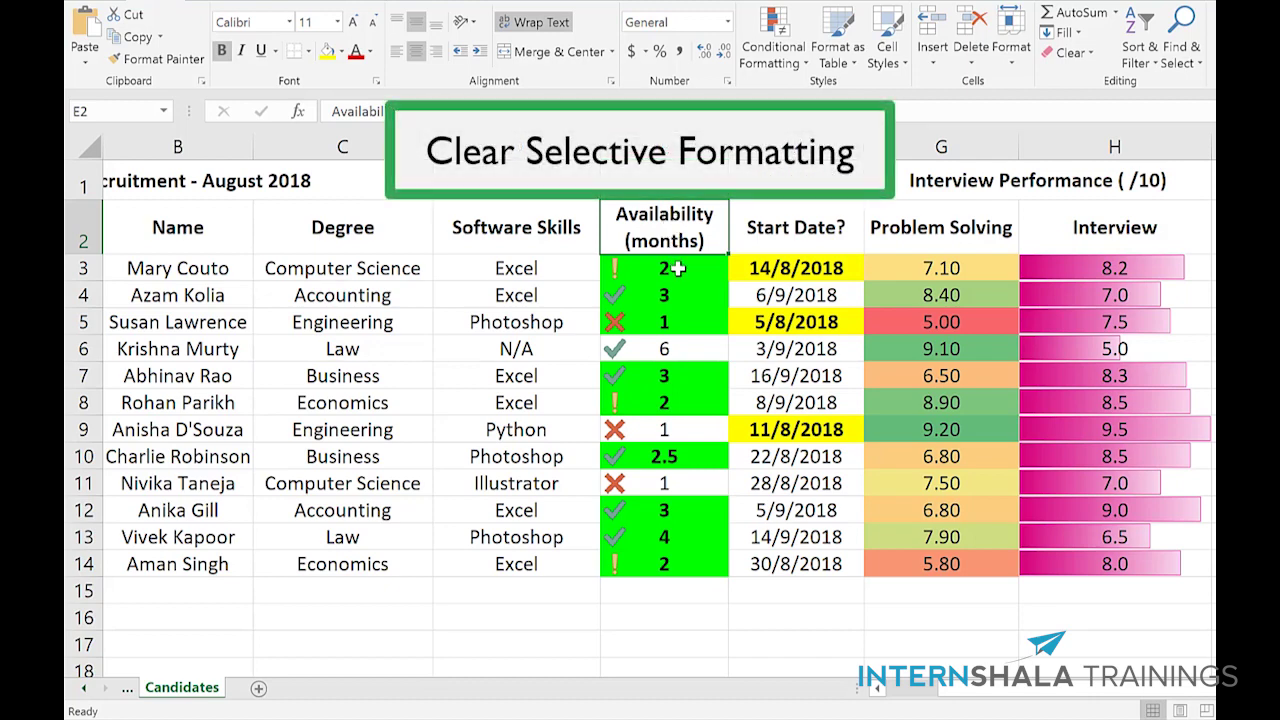
Delete only the Icon Set conditional formatting rule from the availability cells E3:E14
drag(678, 268, 650, 560)
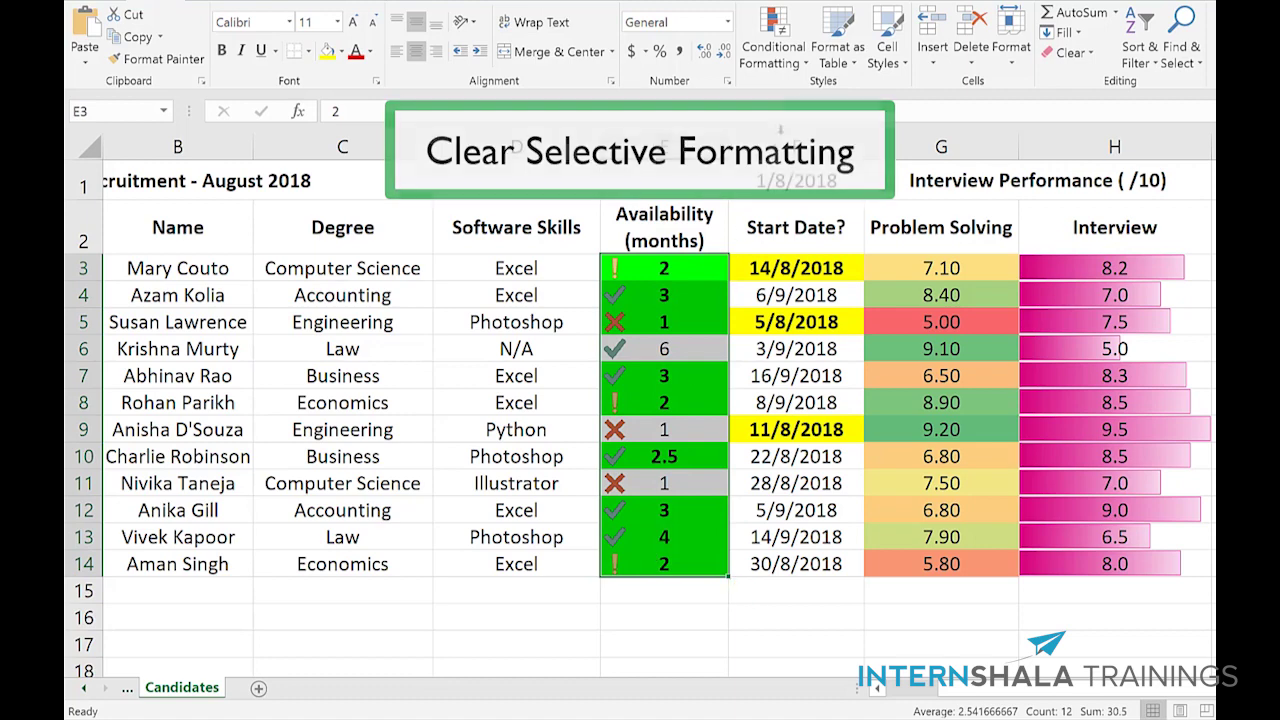
click(804, 58)
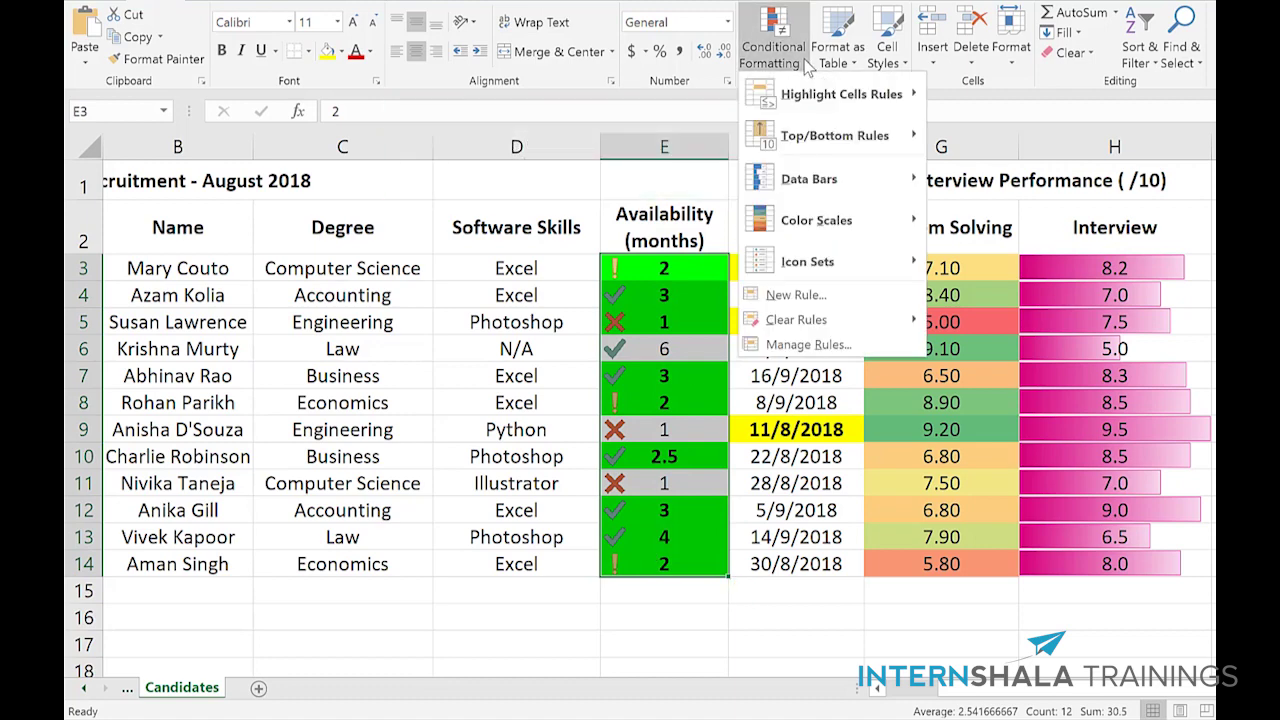
click(828, 345)
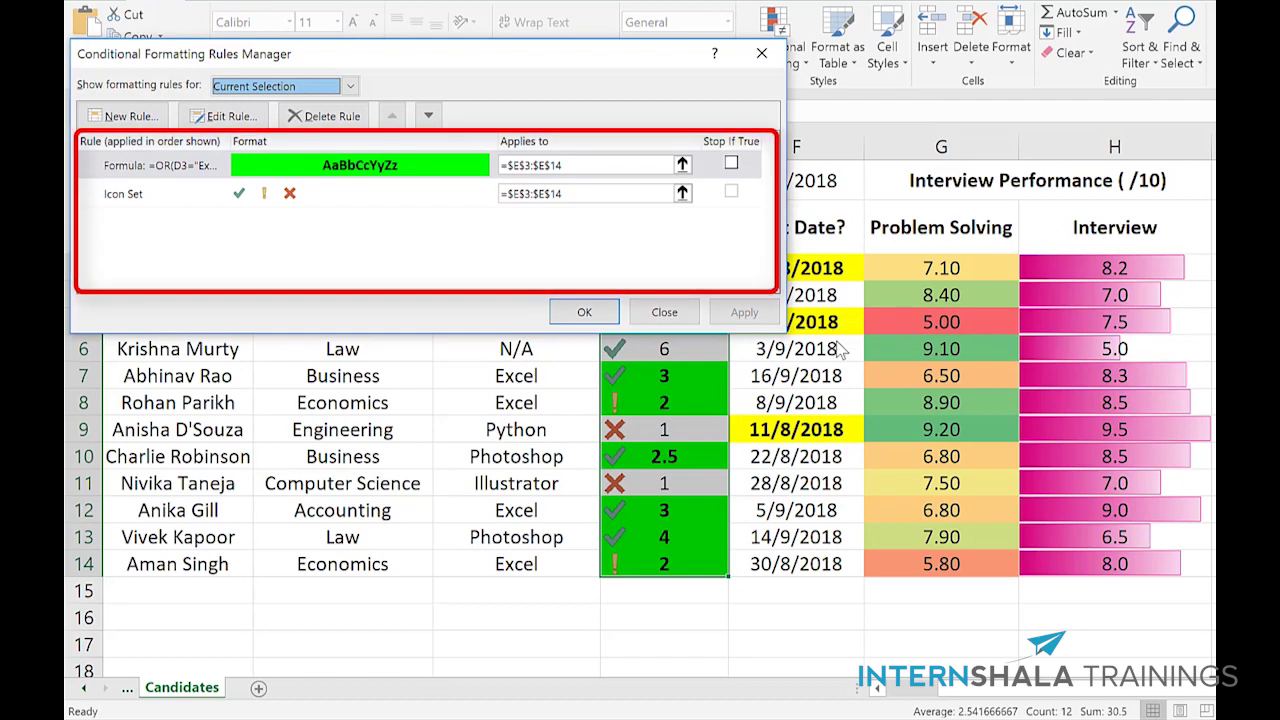
click(358, 206)
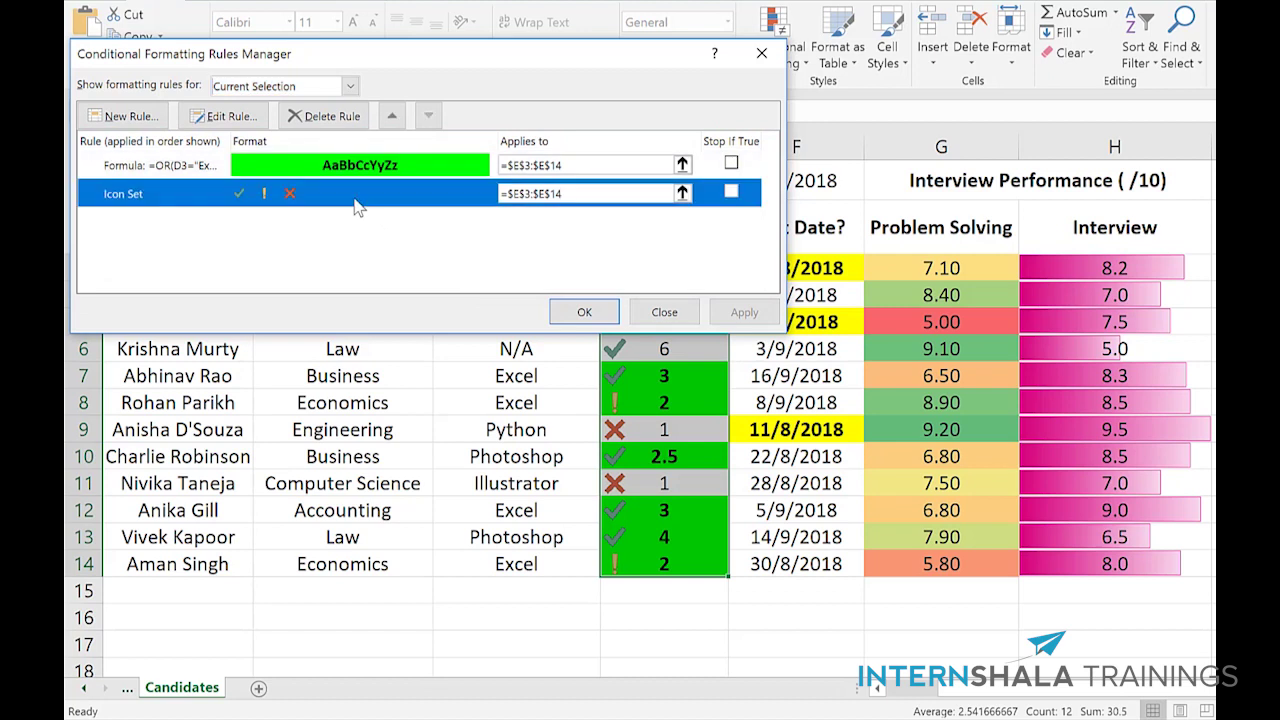
click(323, 118)
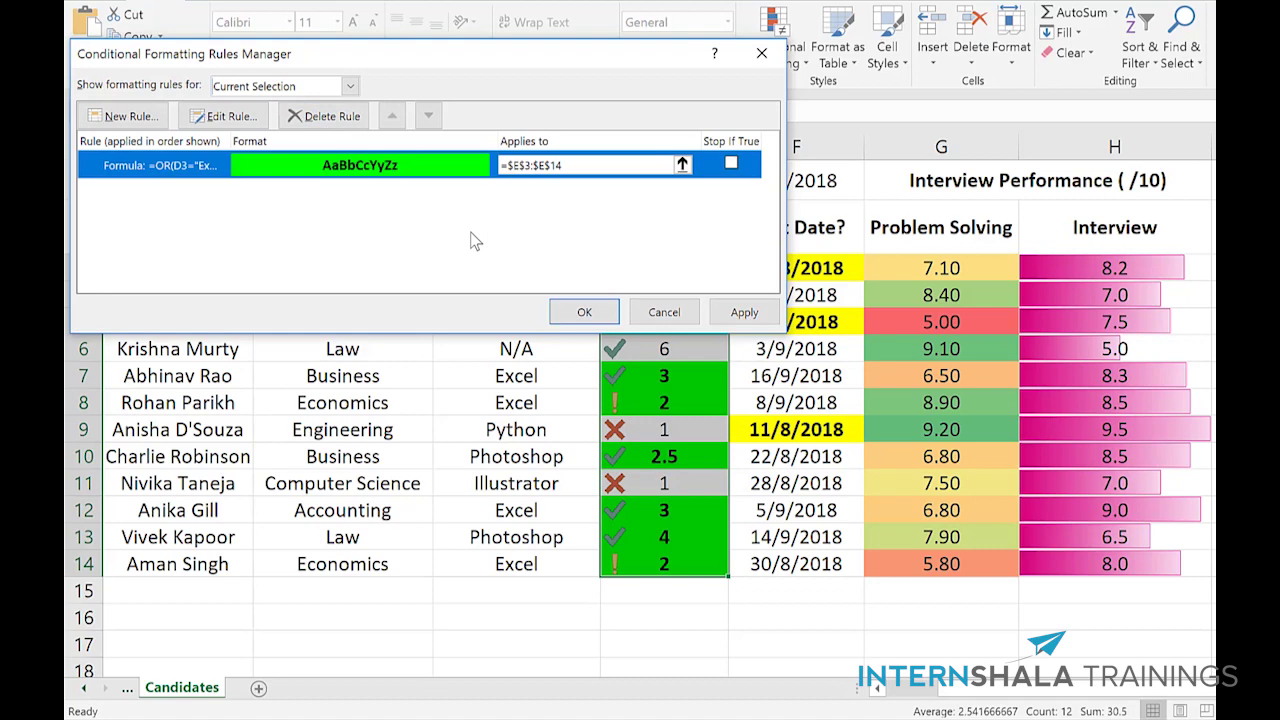
click(584, 313)
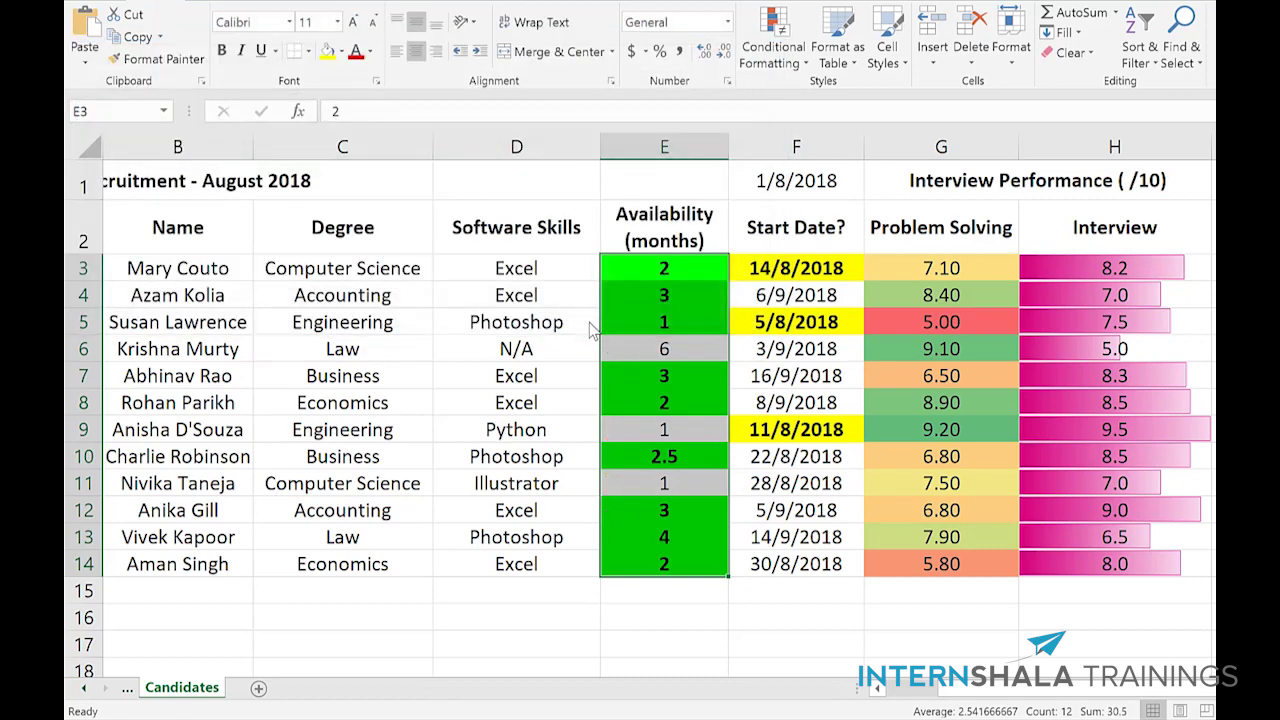
click(641, 219)
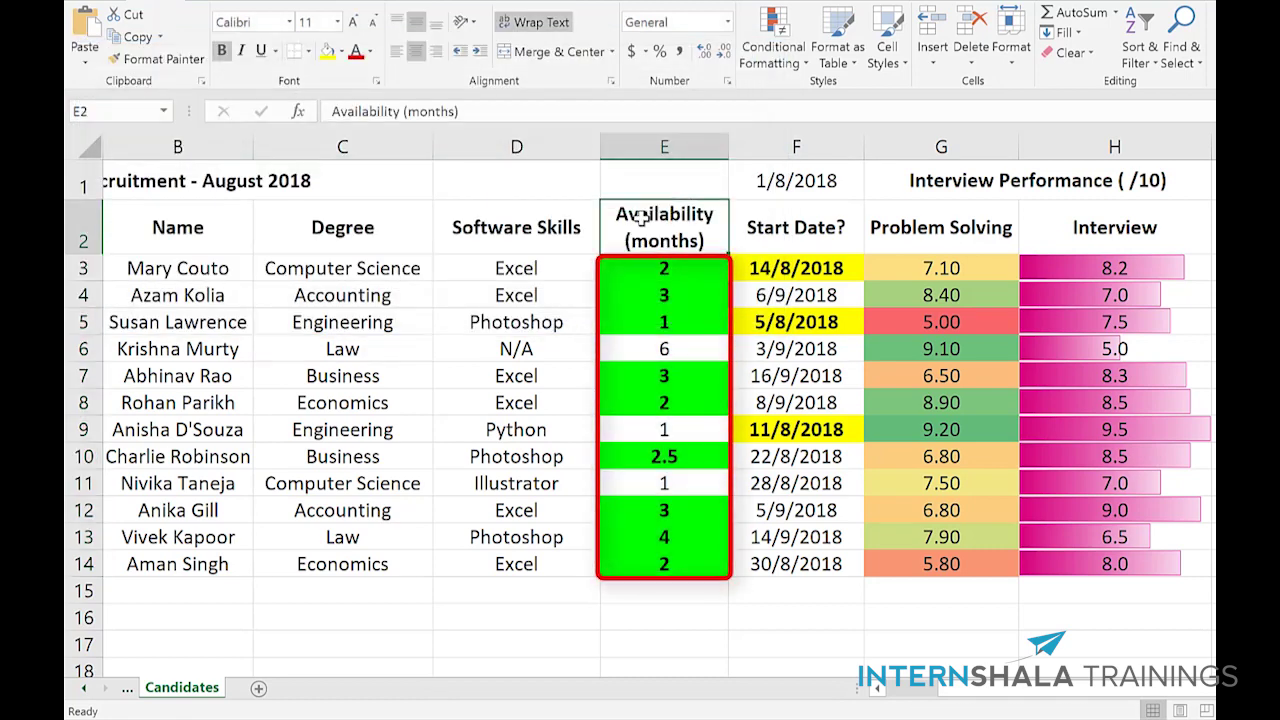